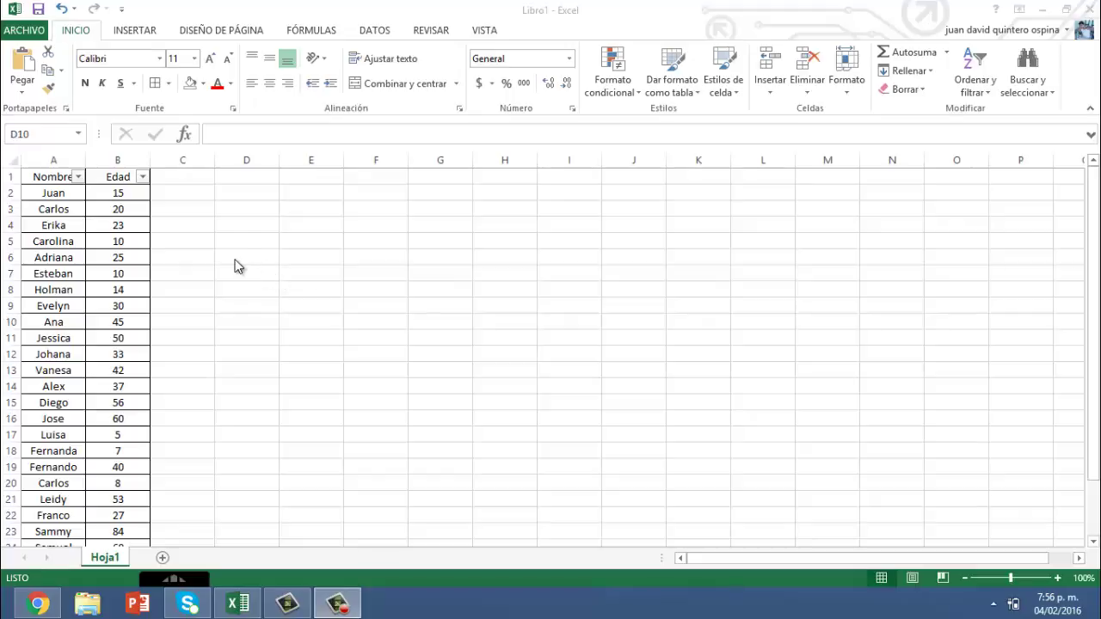
- Select the Nombre and Edad header cells and several age cells in column B
left_click_drag(45, 176, 108, 176)
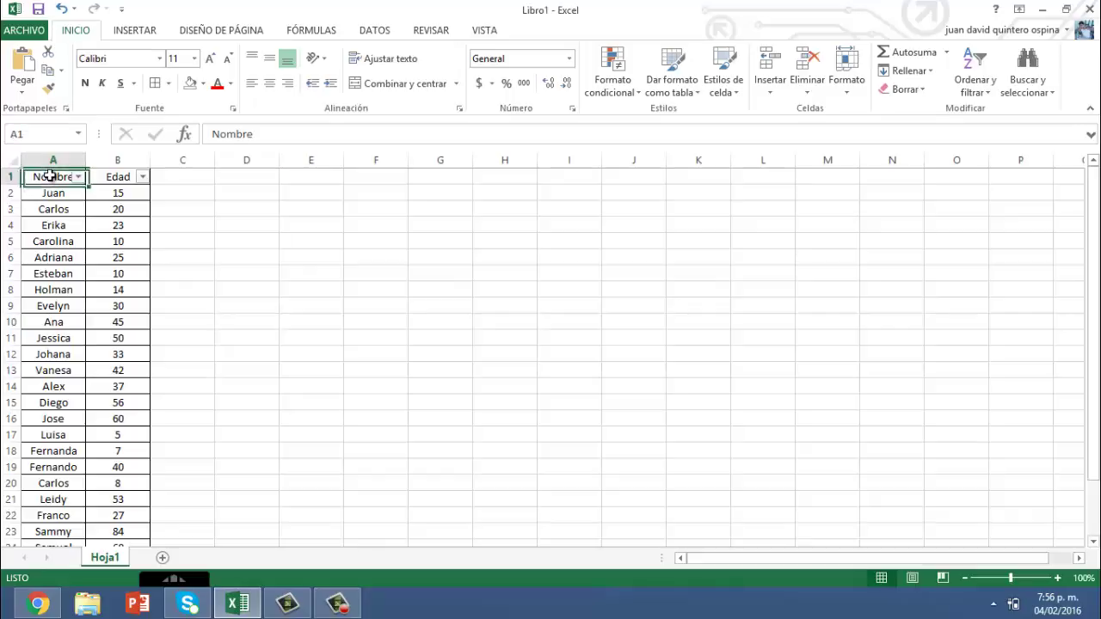
left_click(45, 176)
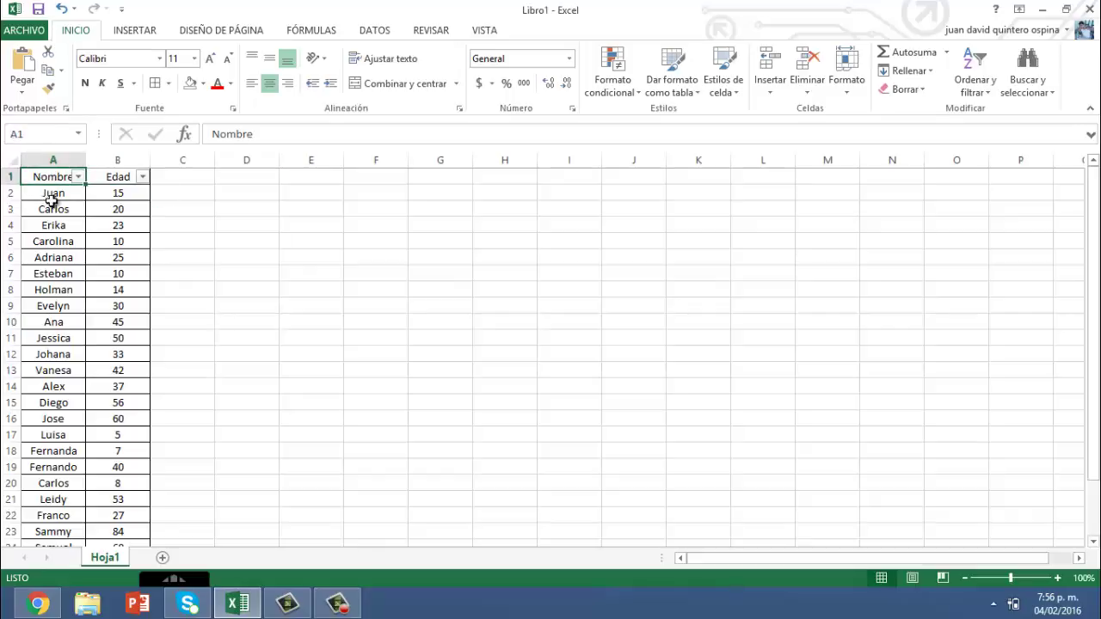
left_click_drag(118, 198, 117, 327)
left_click(118, 370)
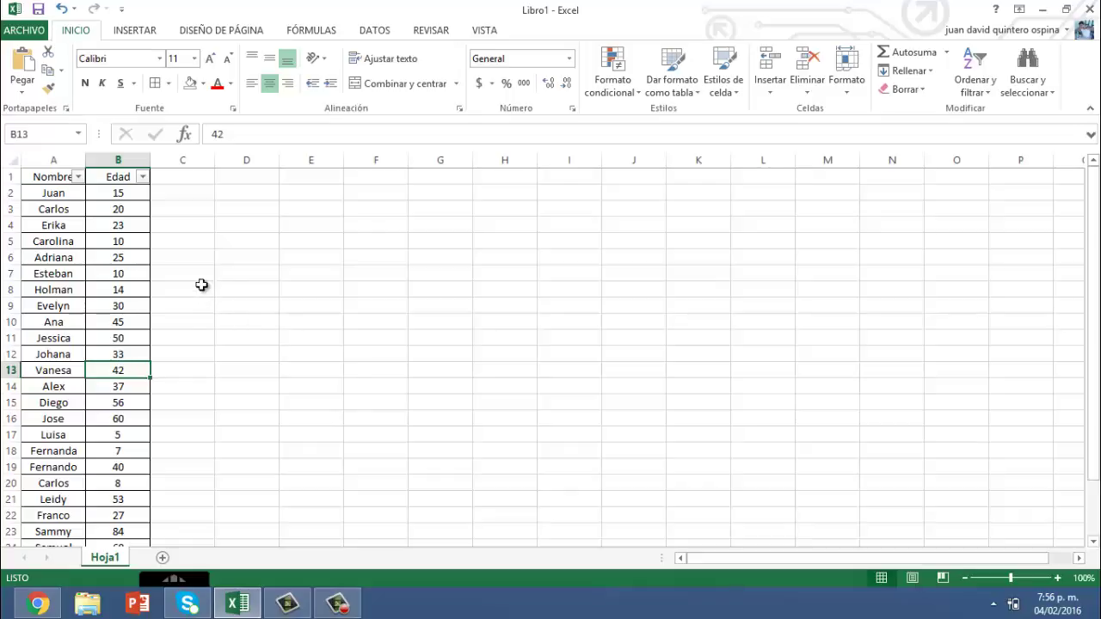
- Add a Between rule to column B highlighting ages 20 to 30 with light red fill and dark red text
left_click(117, 161)
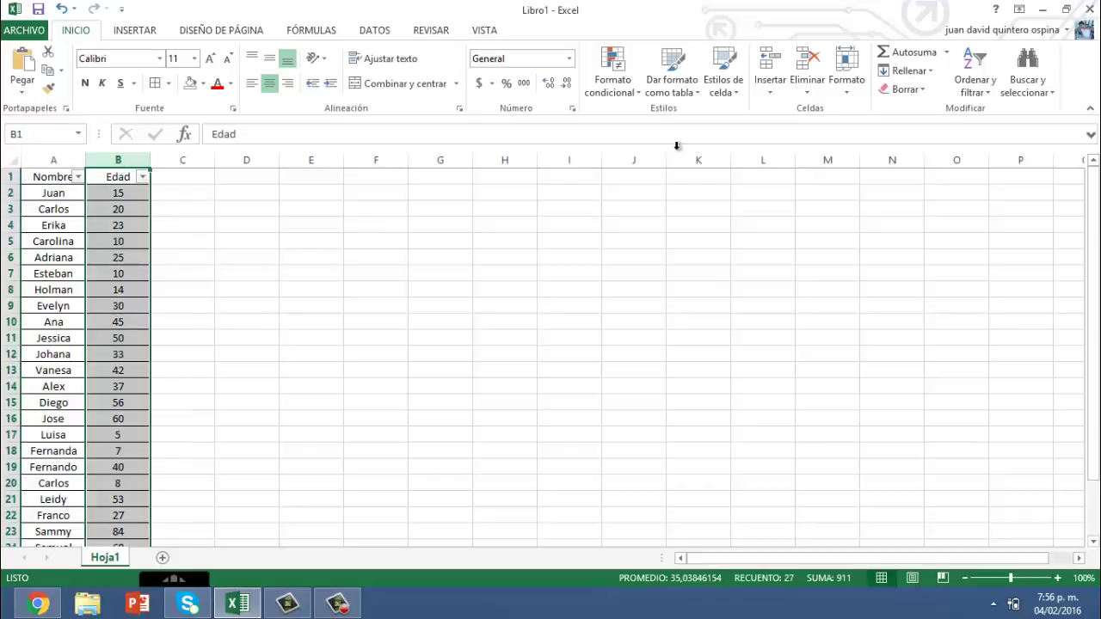
left_click(626, 96)
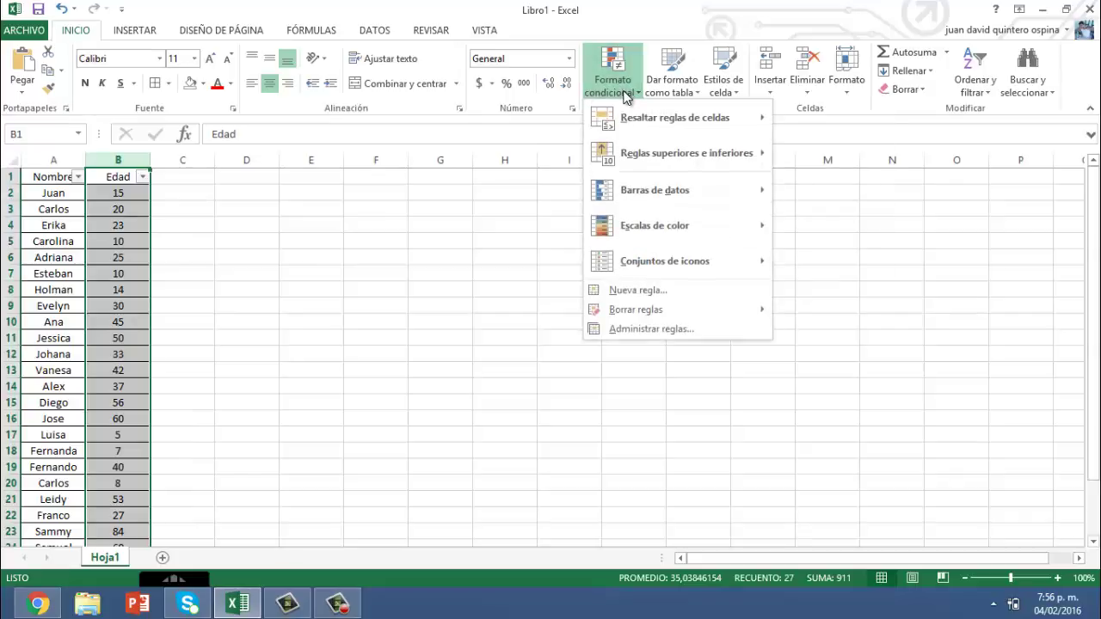
mouse_move(644, 120)
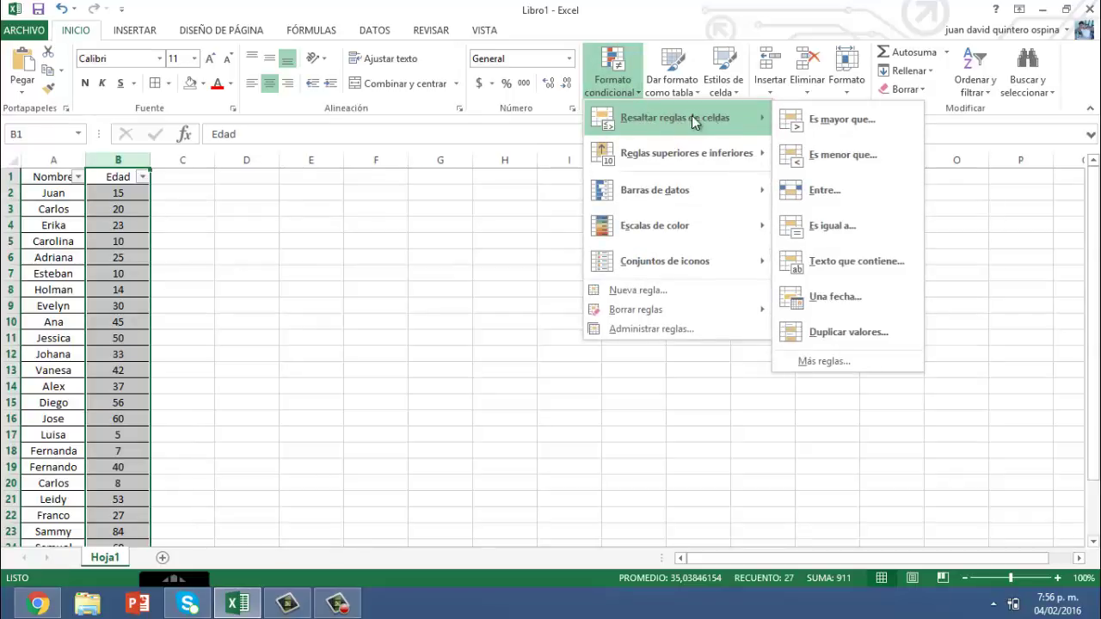
left_click(819, 192)
type("2")
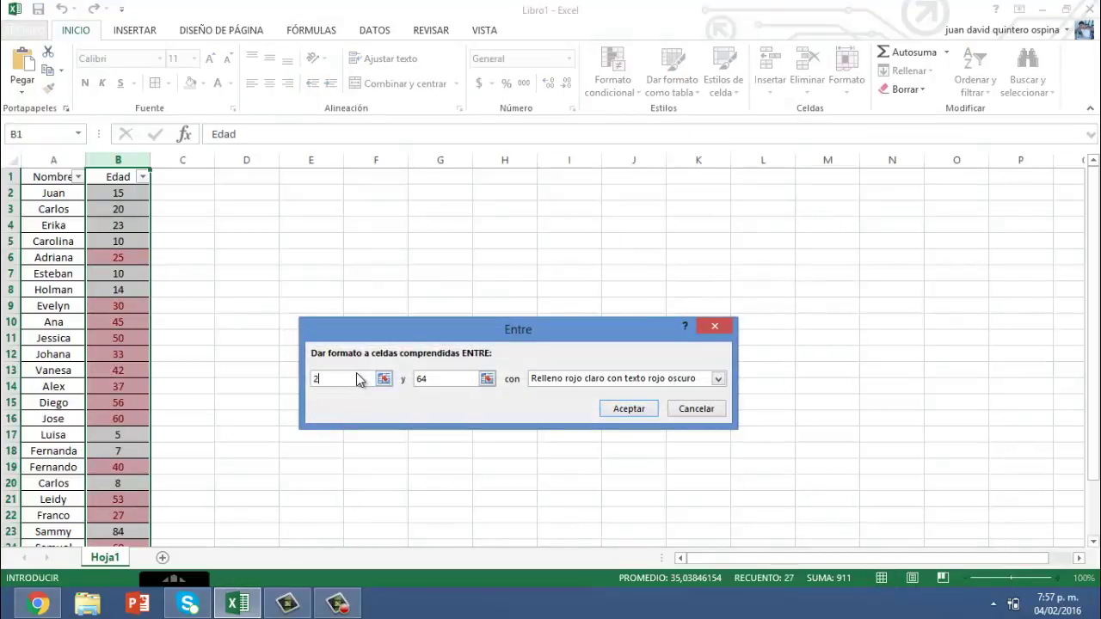
type("0")
double_click(447, 379)
type("30")
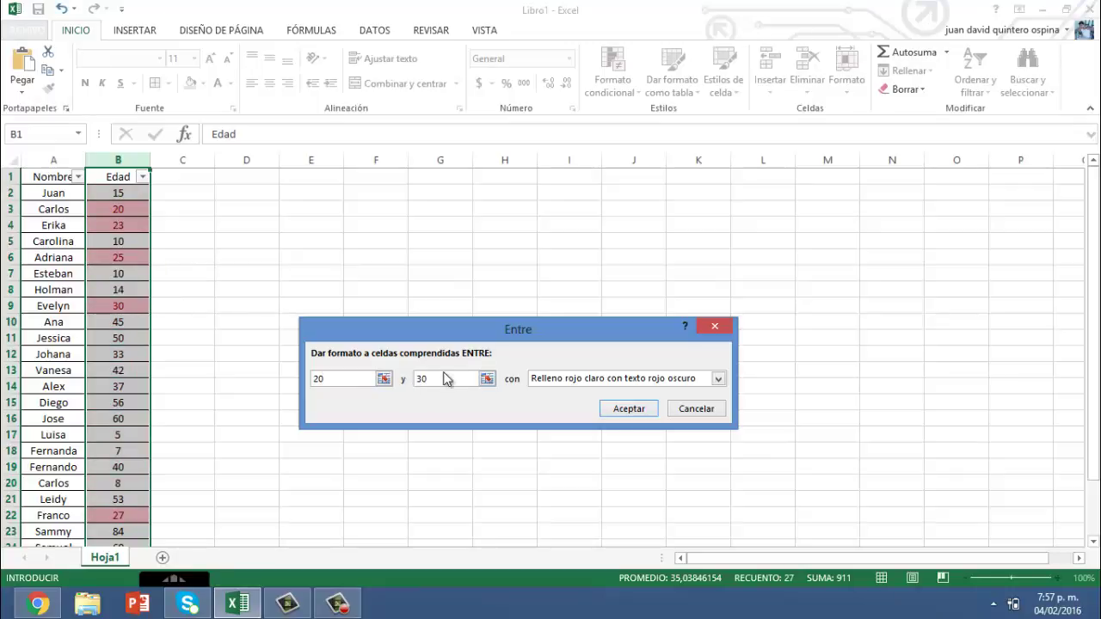
left_click(627, 408)
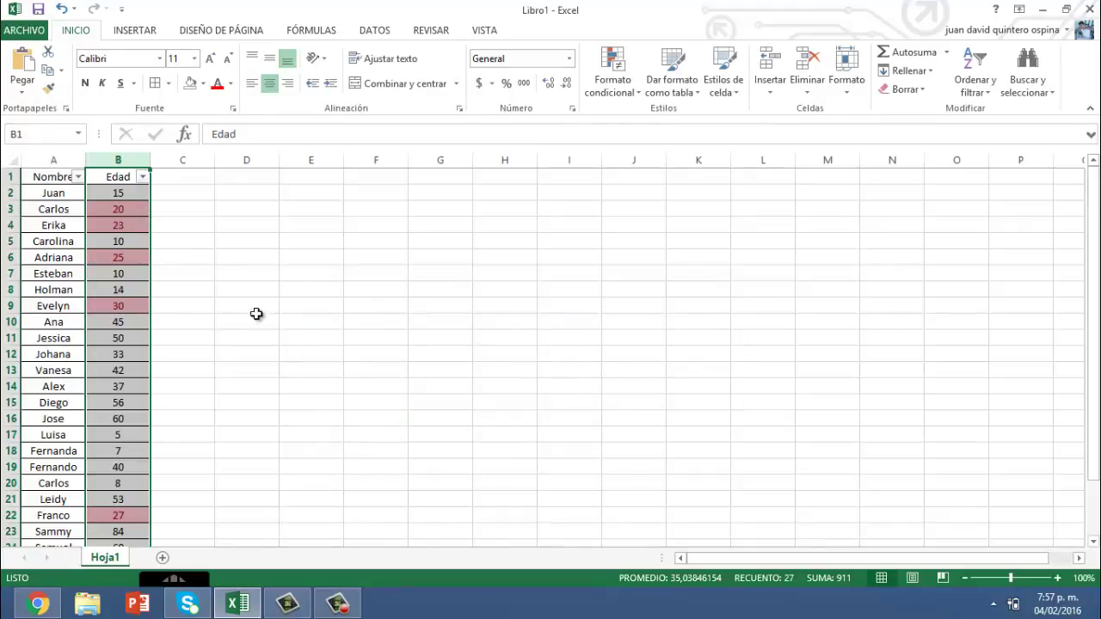
- Add a second Between rule for ages 31 to 45 with a custom yellow Relleno format
left_click(619, 90)
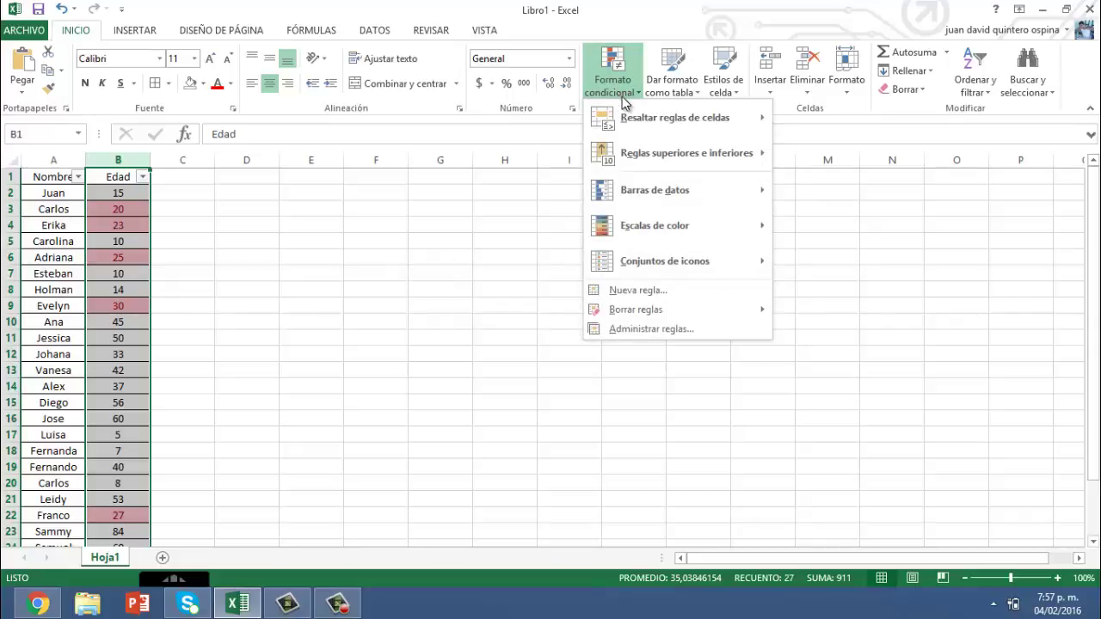
mouse_move(657, 108)
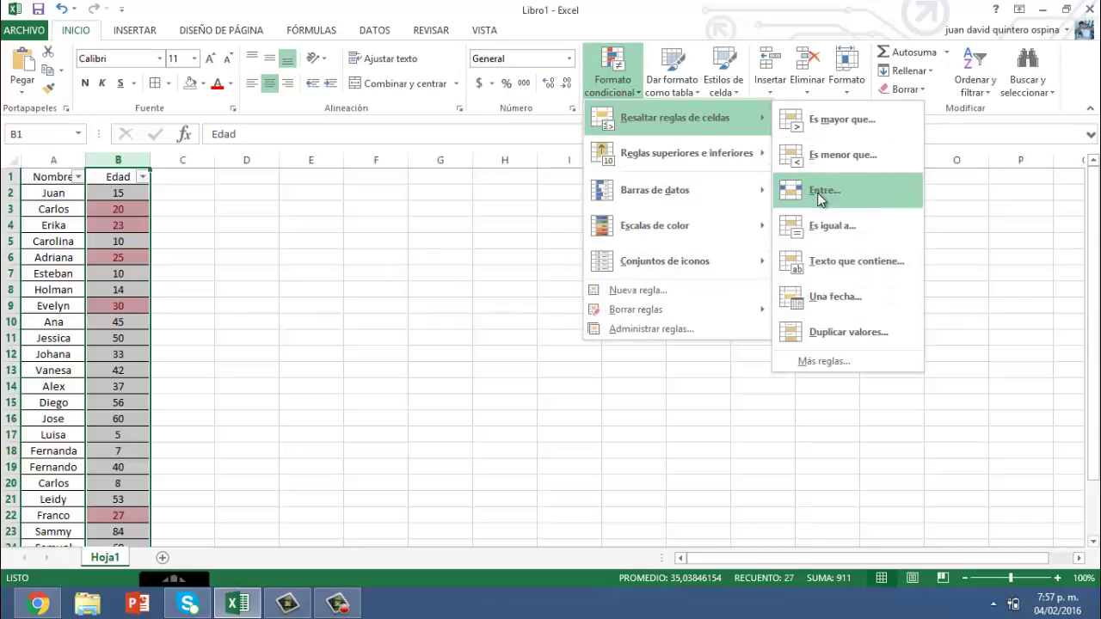
left_click(822, 190)
type("3")
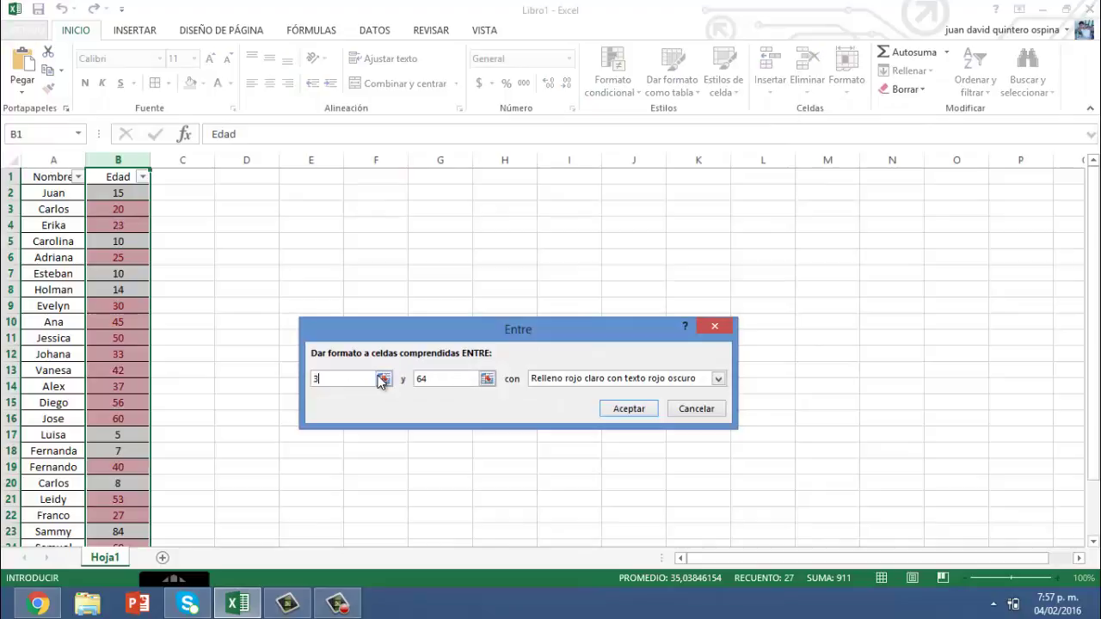
type("1")
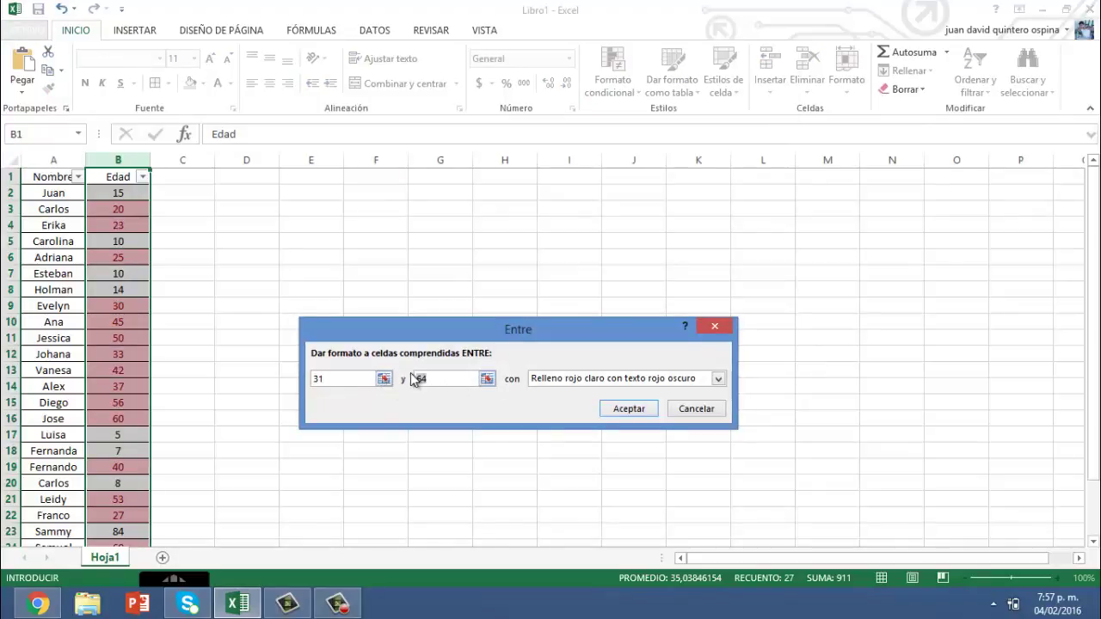
type("0")
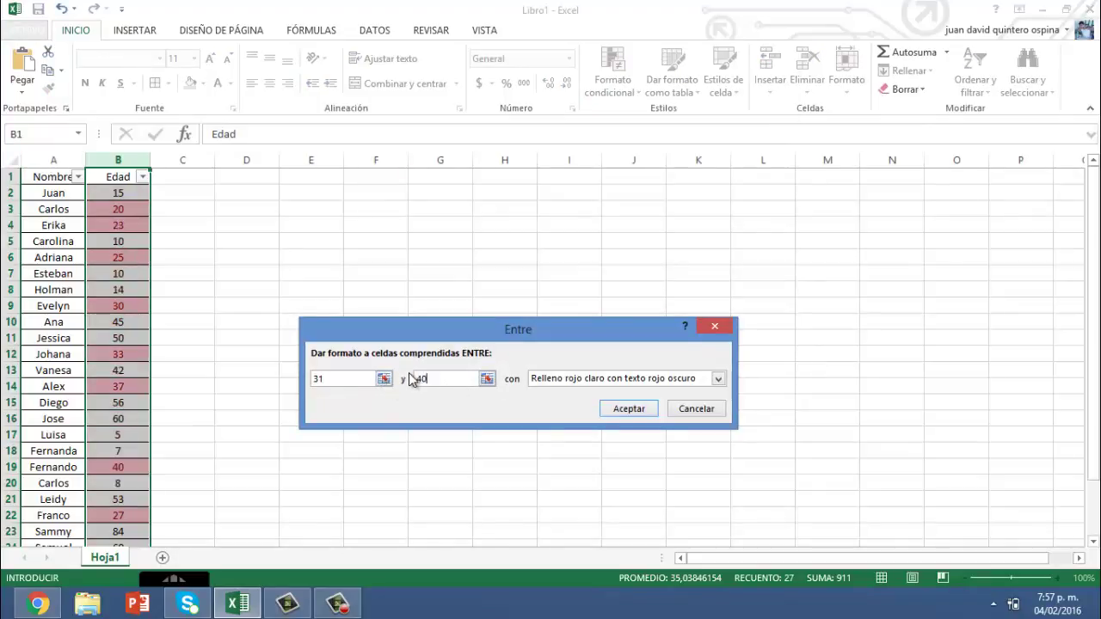
left_click(718, 379)
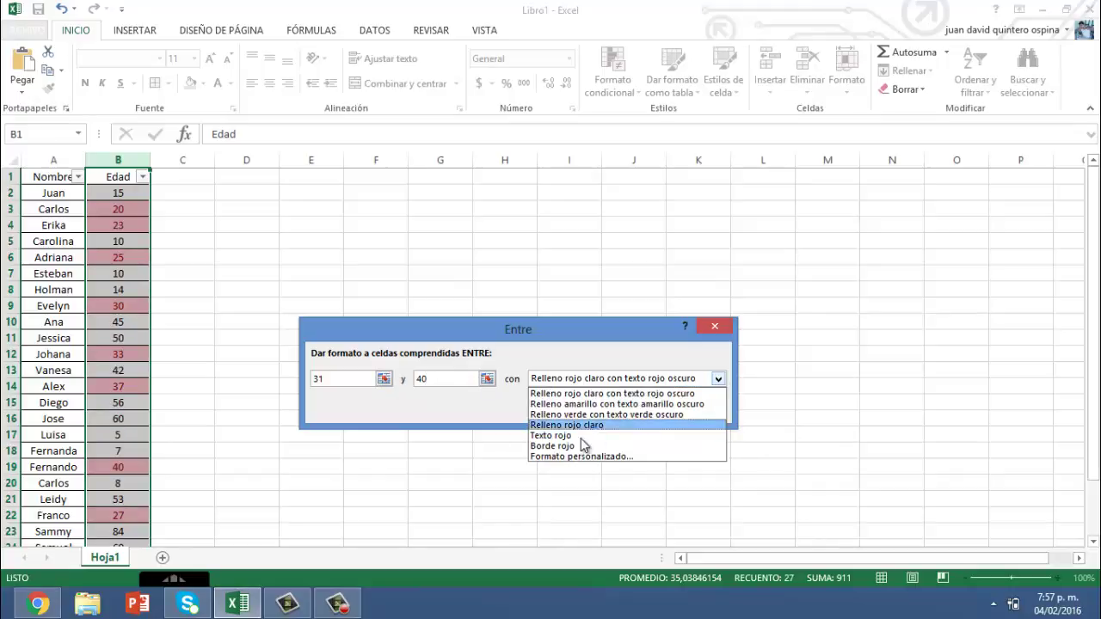
left_click(575, 456)
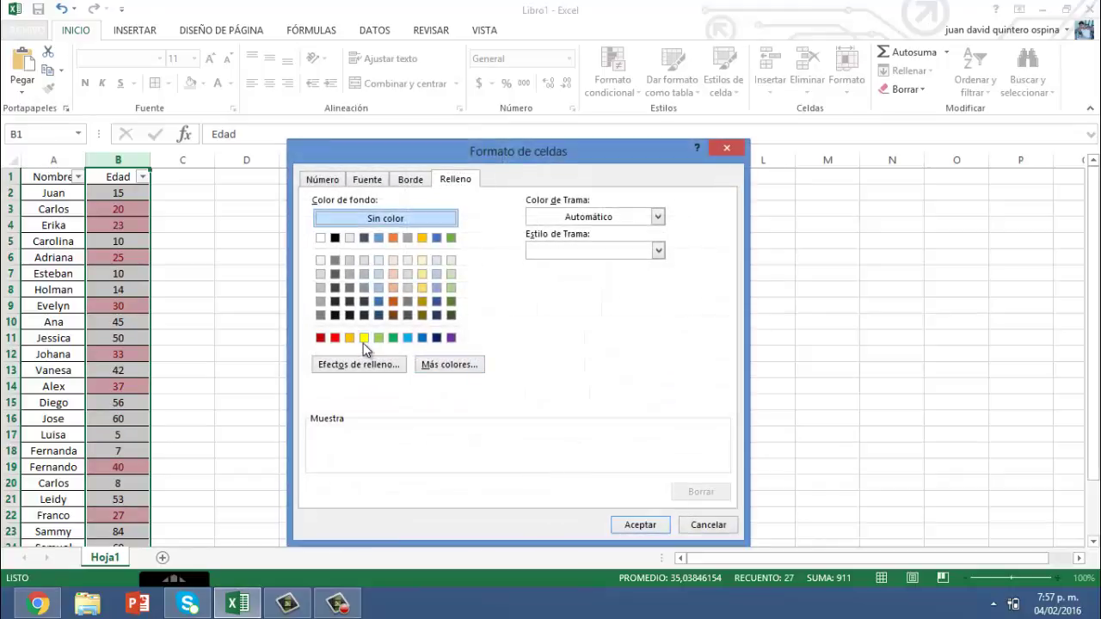
left_click(363, 339)
left_click(645, 525)
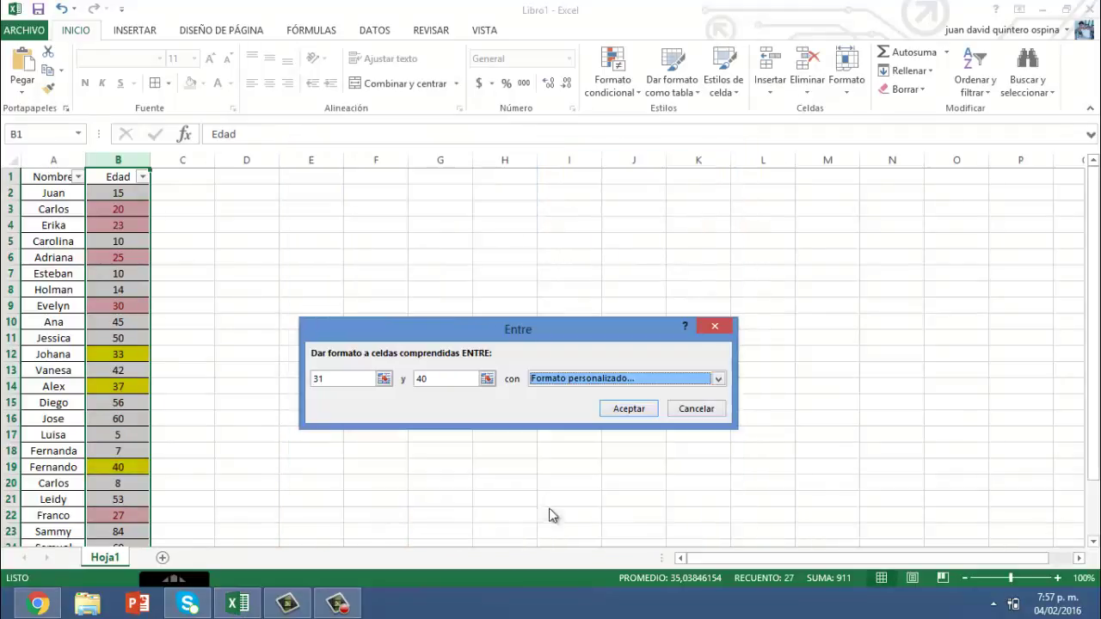
left_click(452, 380)
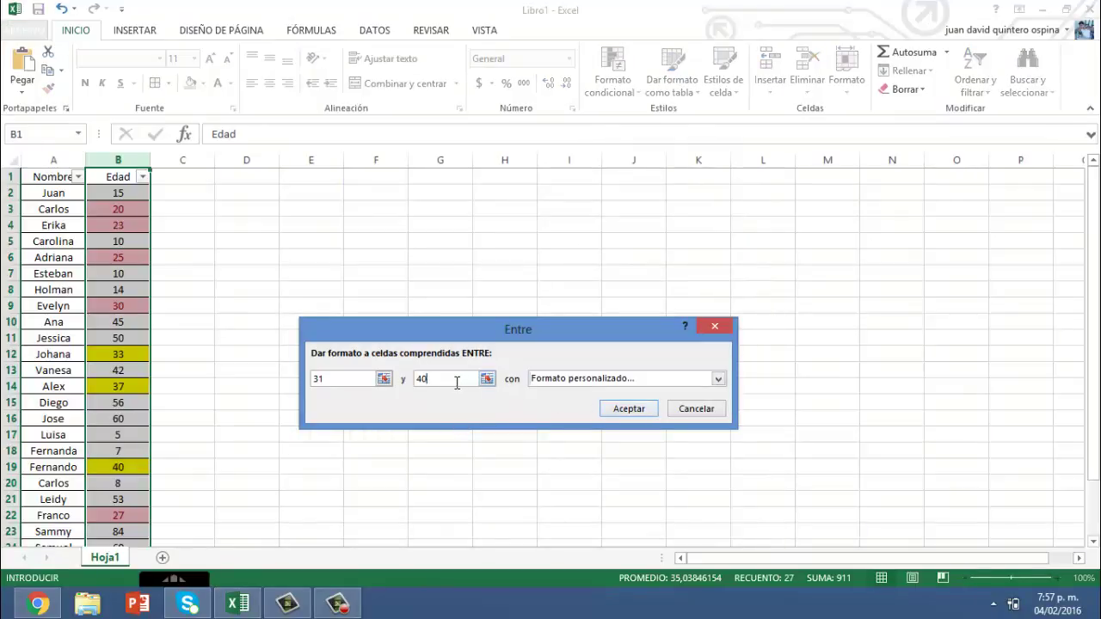
key("BackSpace")
type("5")
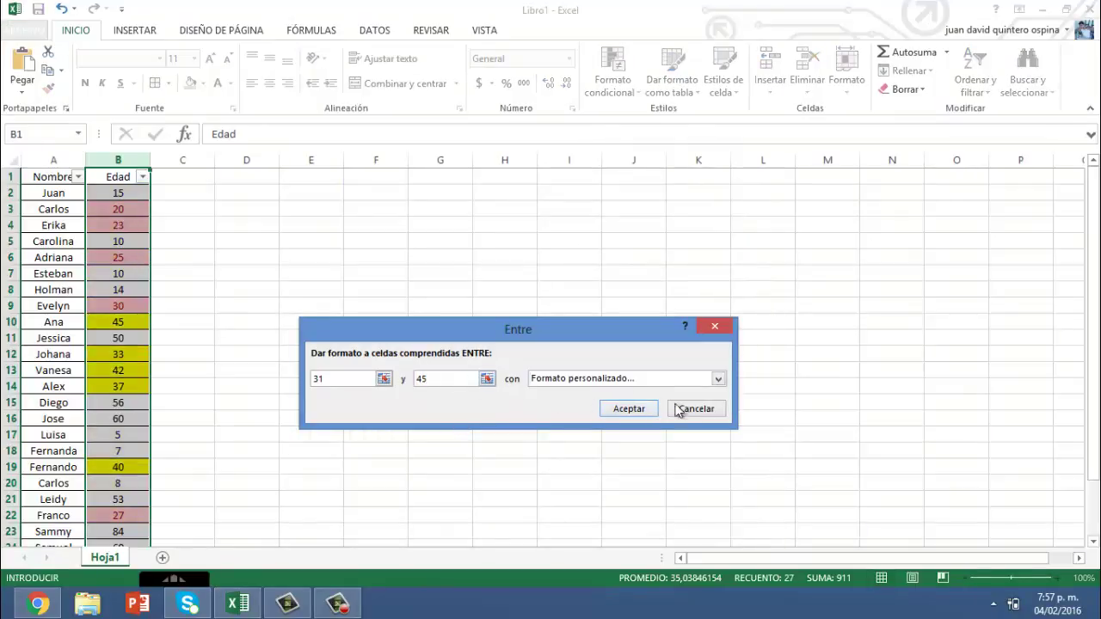
left_click(626, 410)
left_click(244, 326)
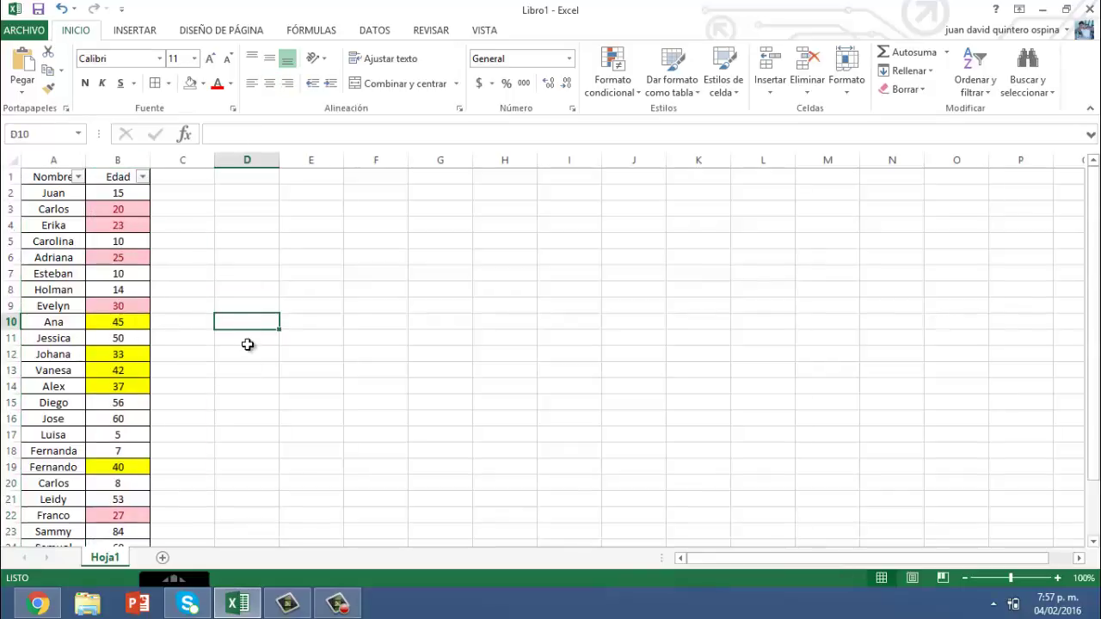
scroll(157, 356, "down", 6)
scroll(137, 351, "up", 6)
scroll(130, 386, "down", 4)
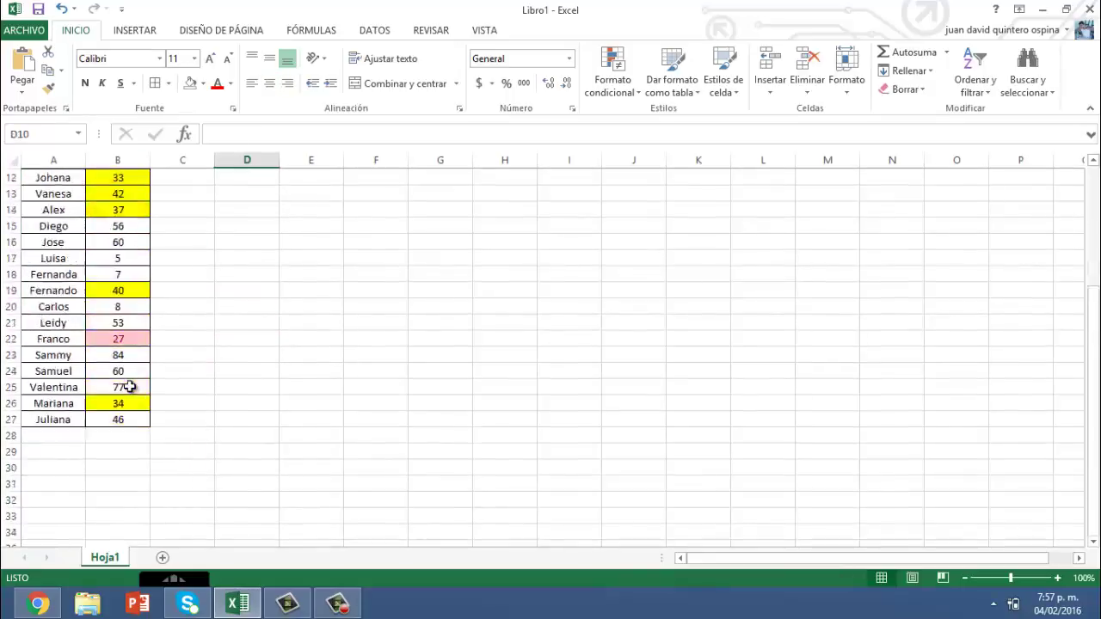
scroll(130, 387, "up", 4)
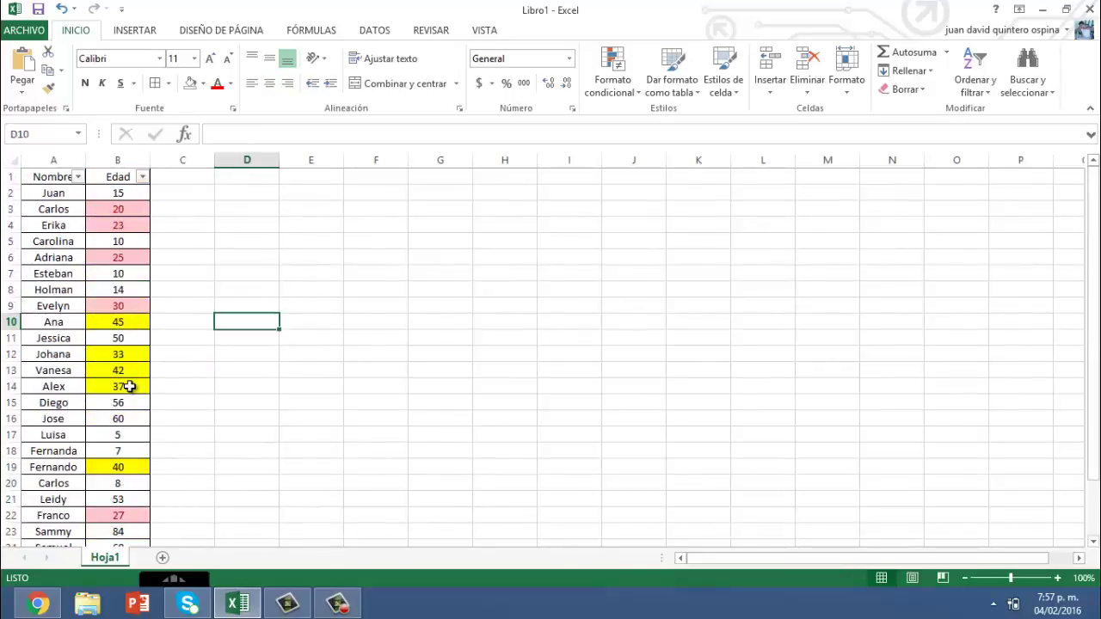
left_click(134, 214)
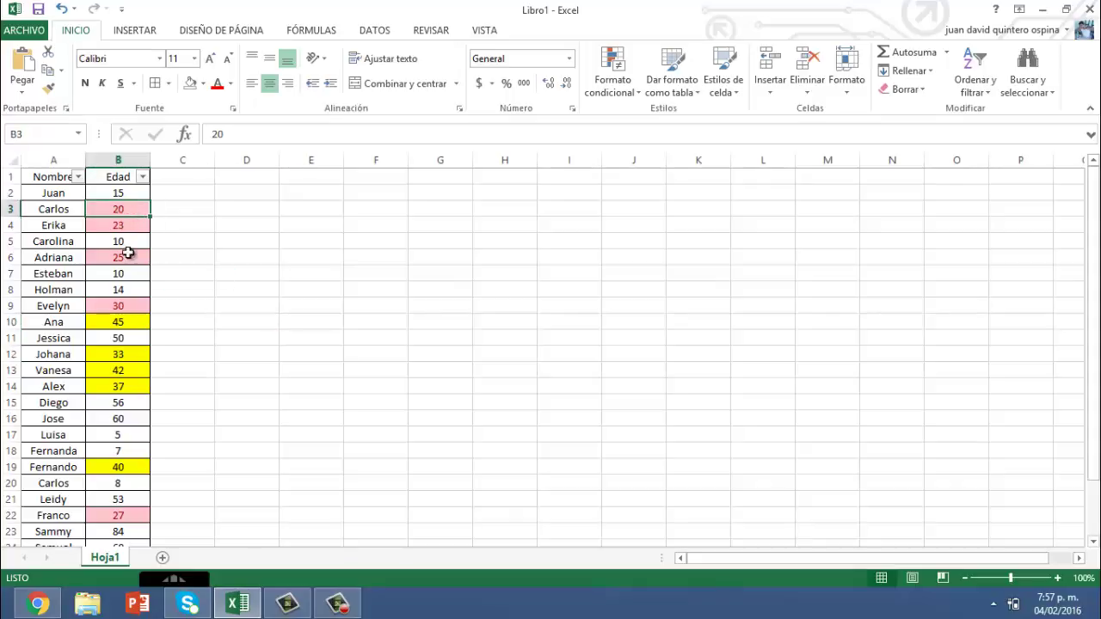
left_click(123, 320)
left_click(247, 341)
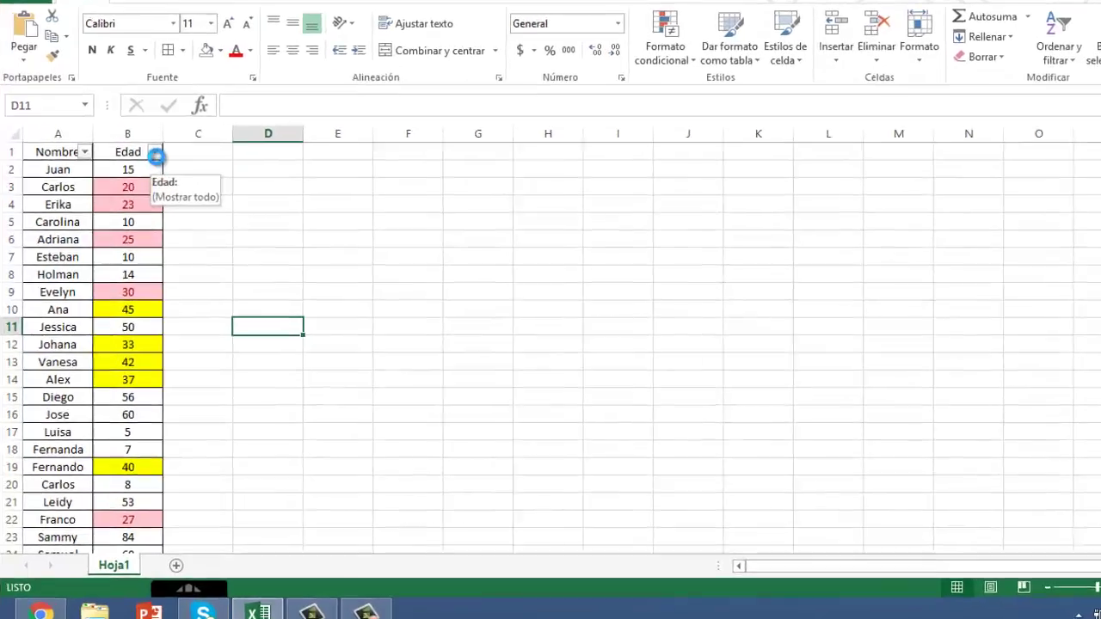
left_click(143, 178)
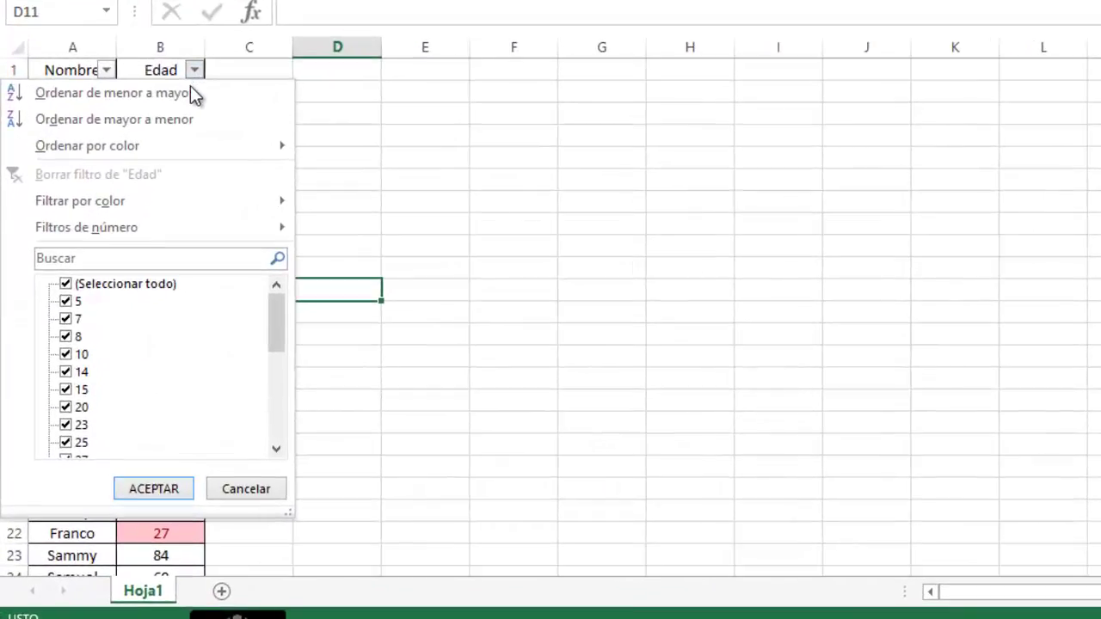
mouse_move(152, 206)
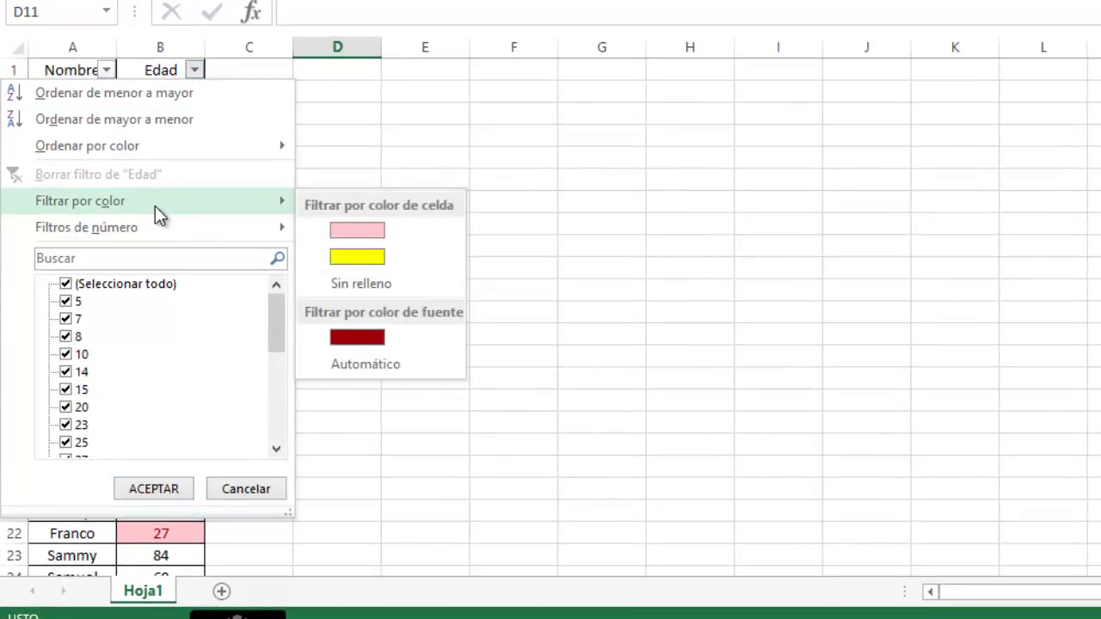
left_click(399, 230)
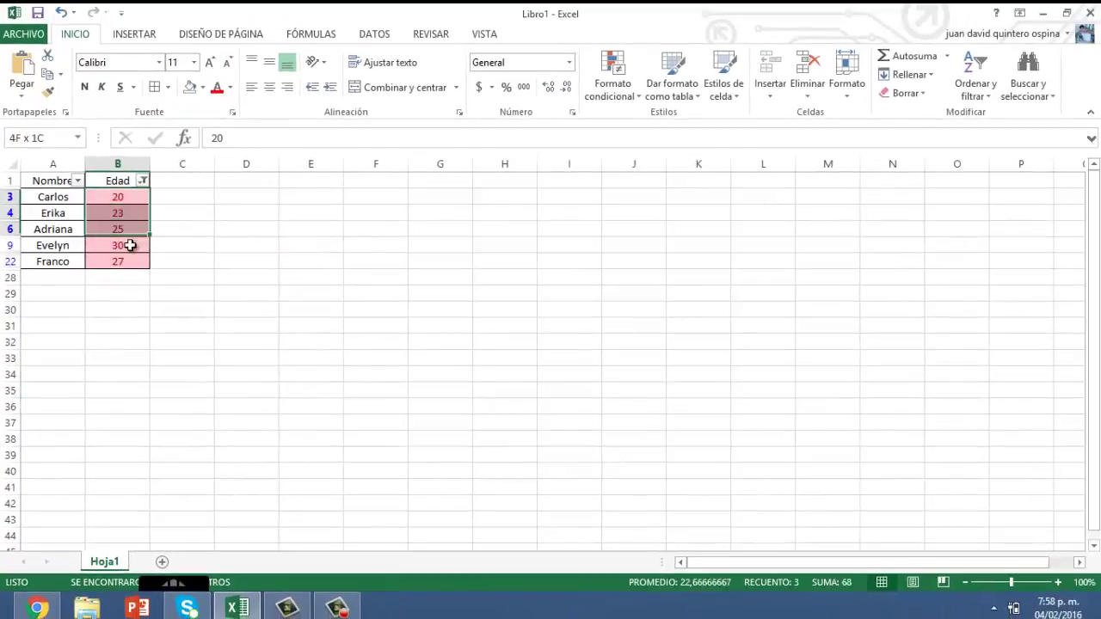
left_click_drag(124, 197, 129, 261)
left_click(247, 262)
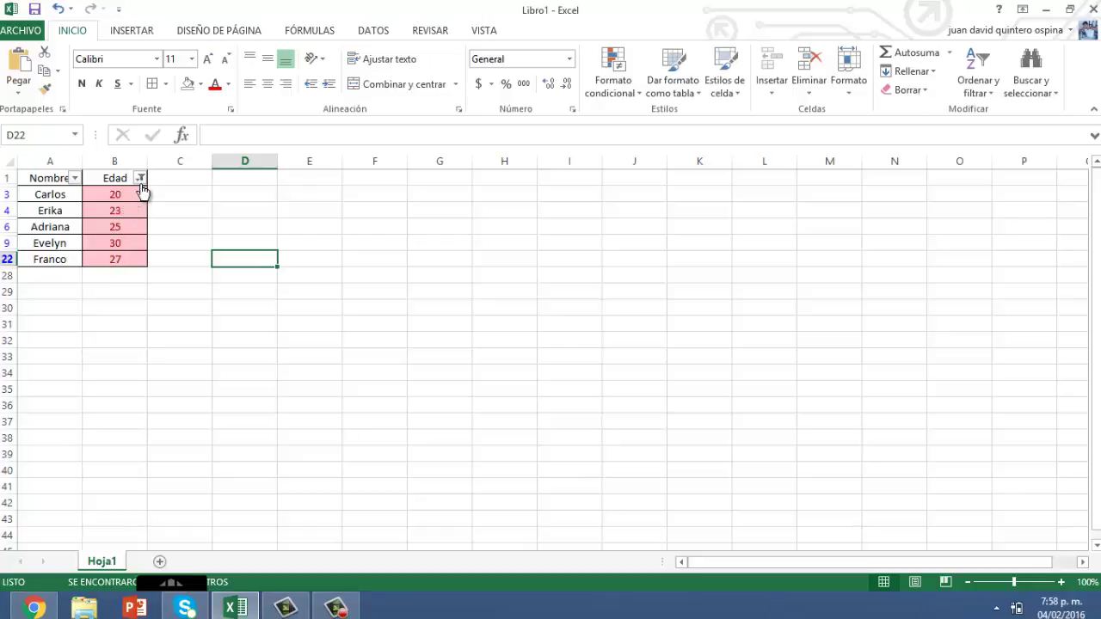
left_click(140, 179)
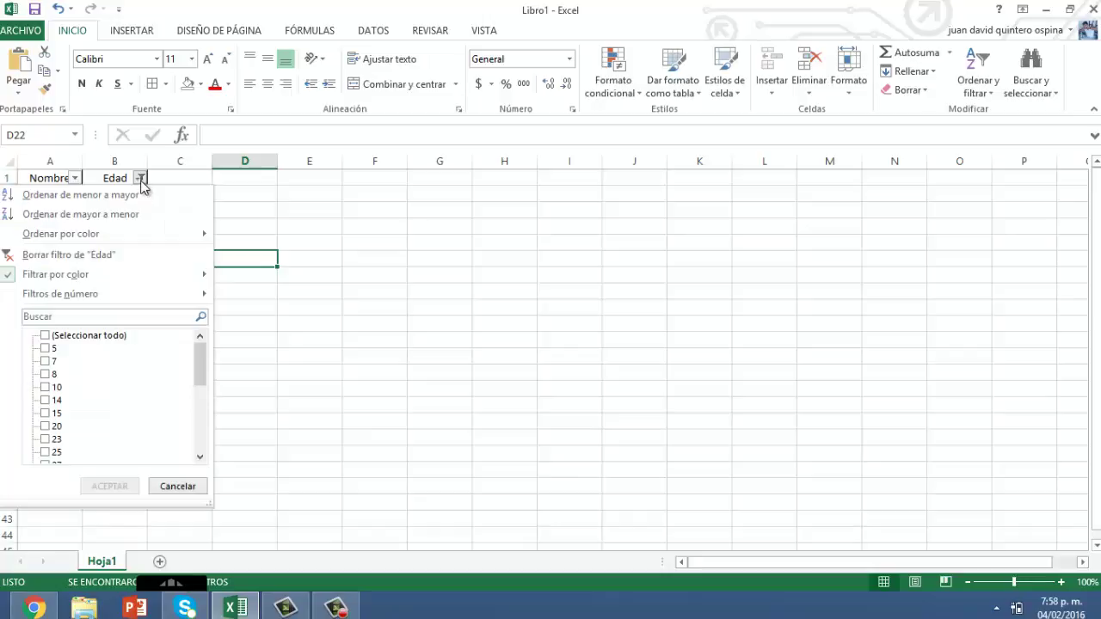
left_click(45, 337)
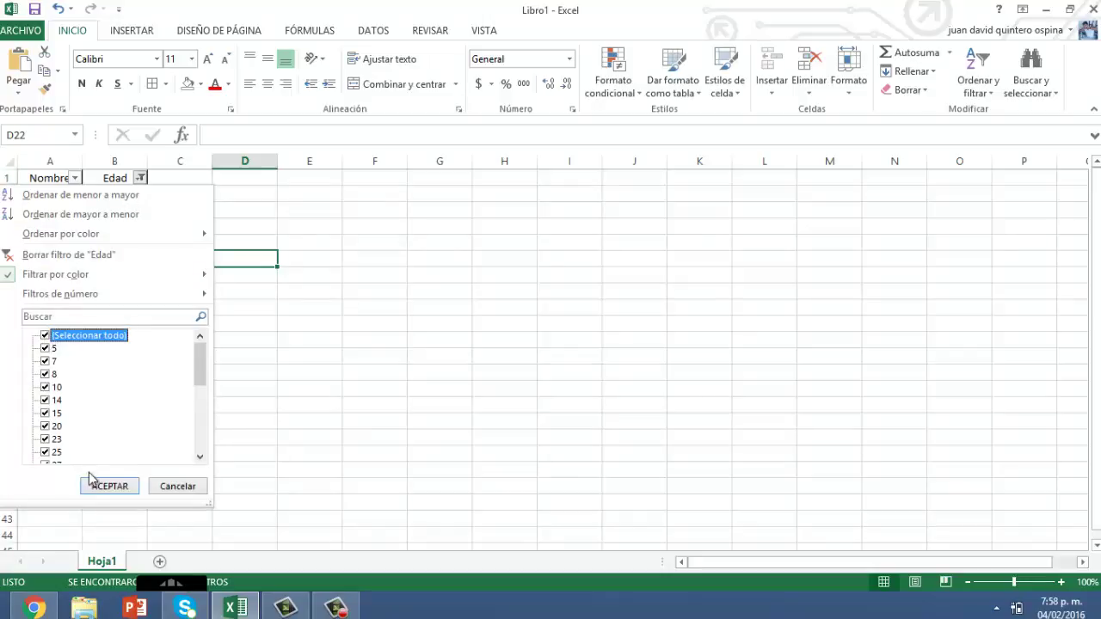
left_click(99, 483)
left_click(269, 387)
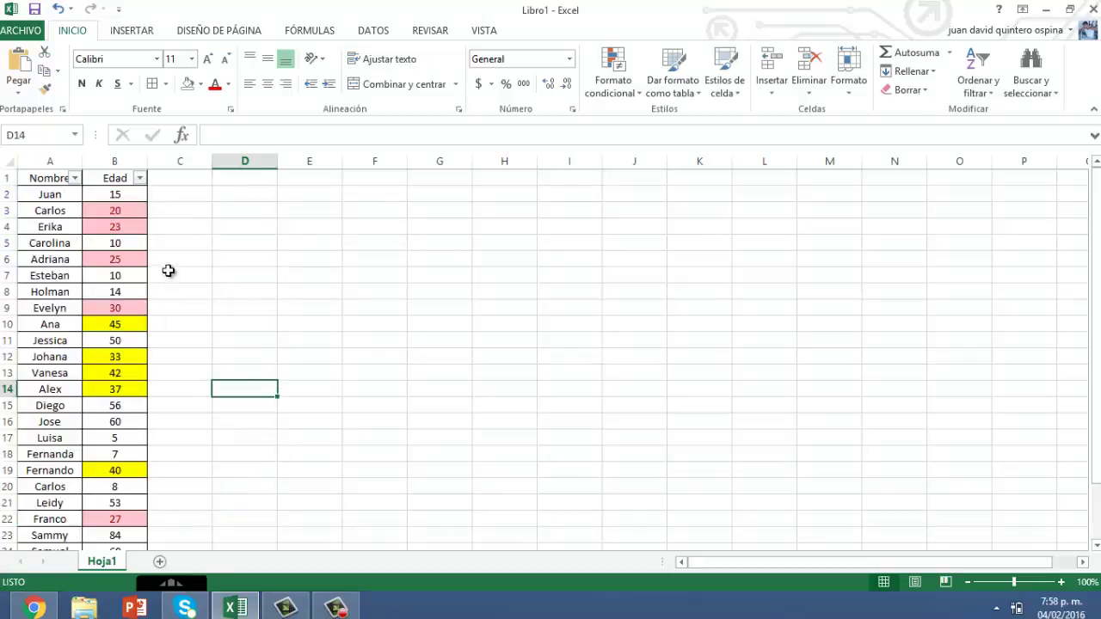
left_click(139, 178)
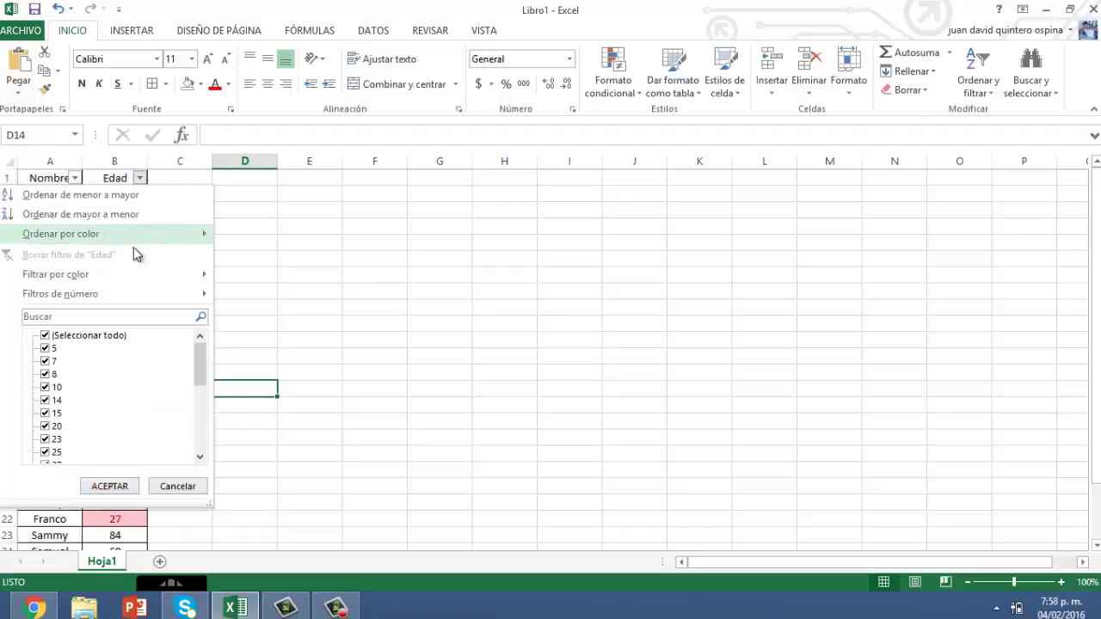
mouse_move(135, 284)
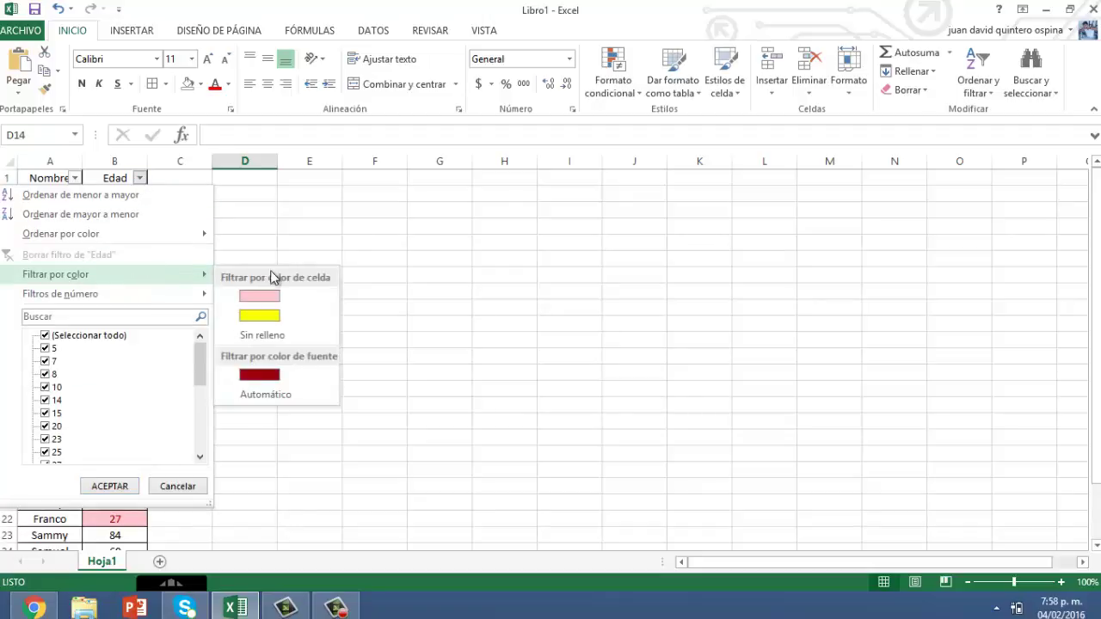
left_click(259, 317)
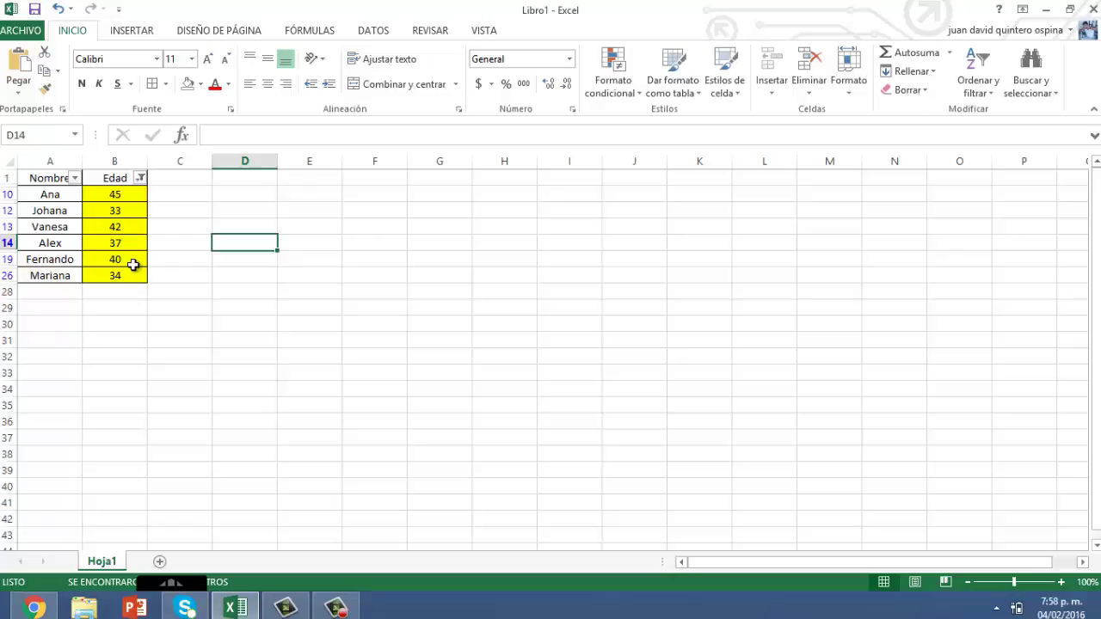
left_click(141, 184)
left_click(45, 336)
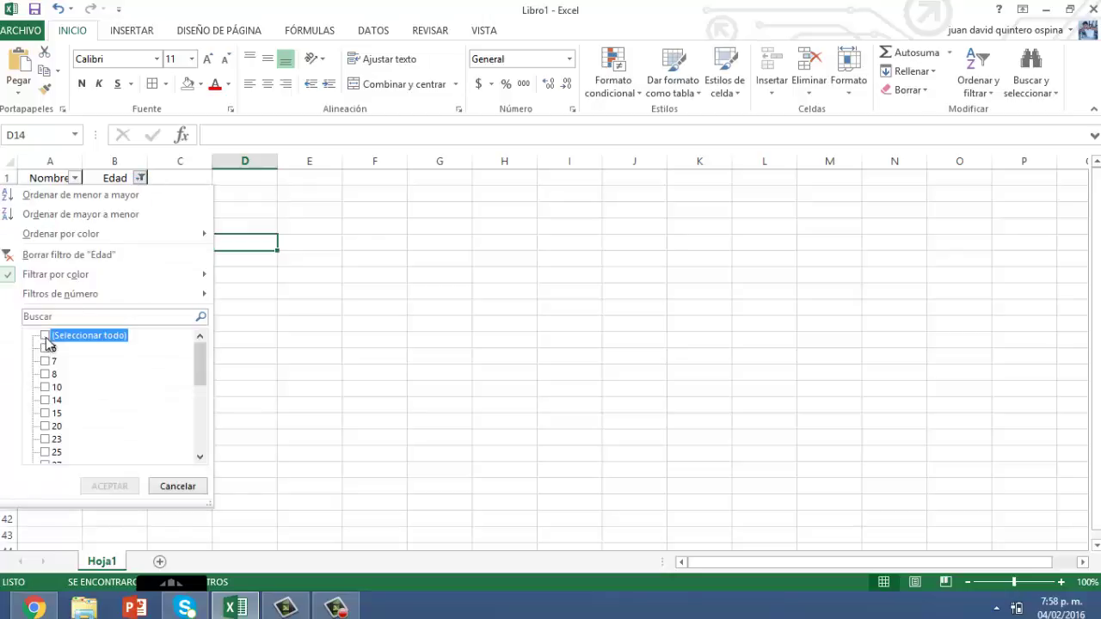
left_click(109, 486)
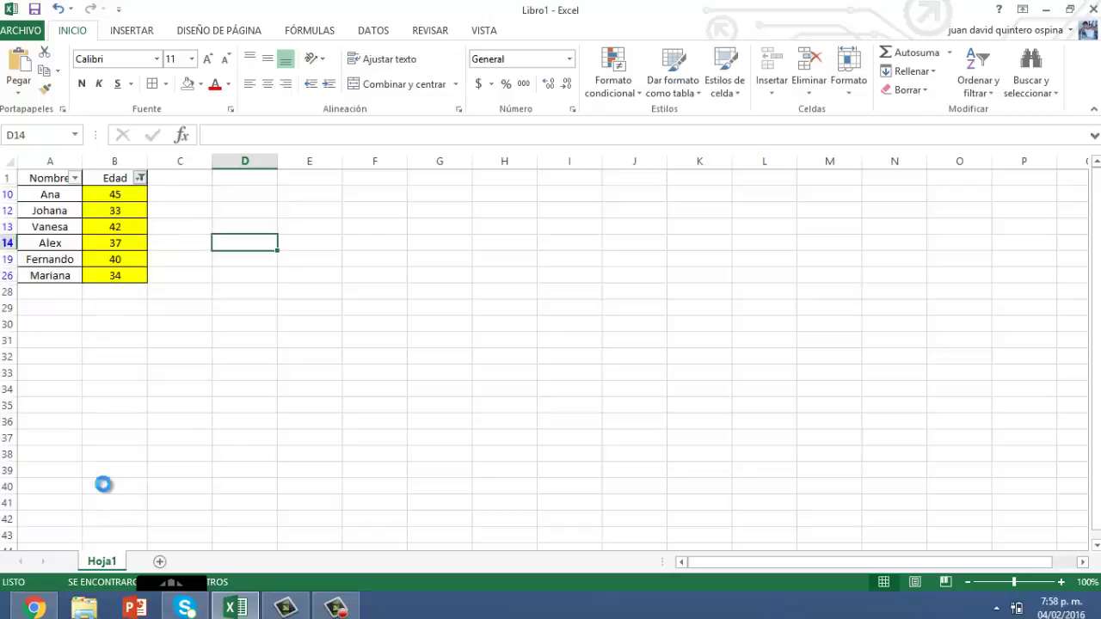
- Use Filtrar por color de fuente on Edad to keep only the dark red 20–30 ages
left_click(140, 182)
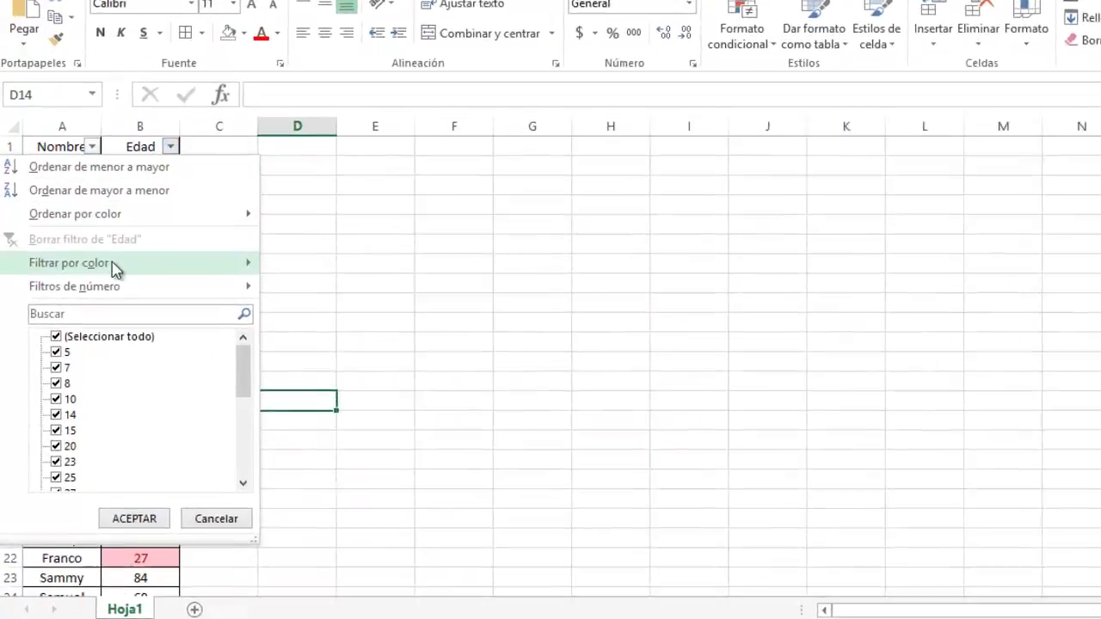
mouse_move(114, 275)
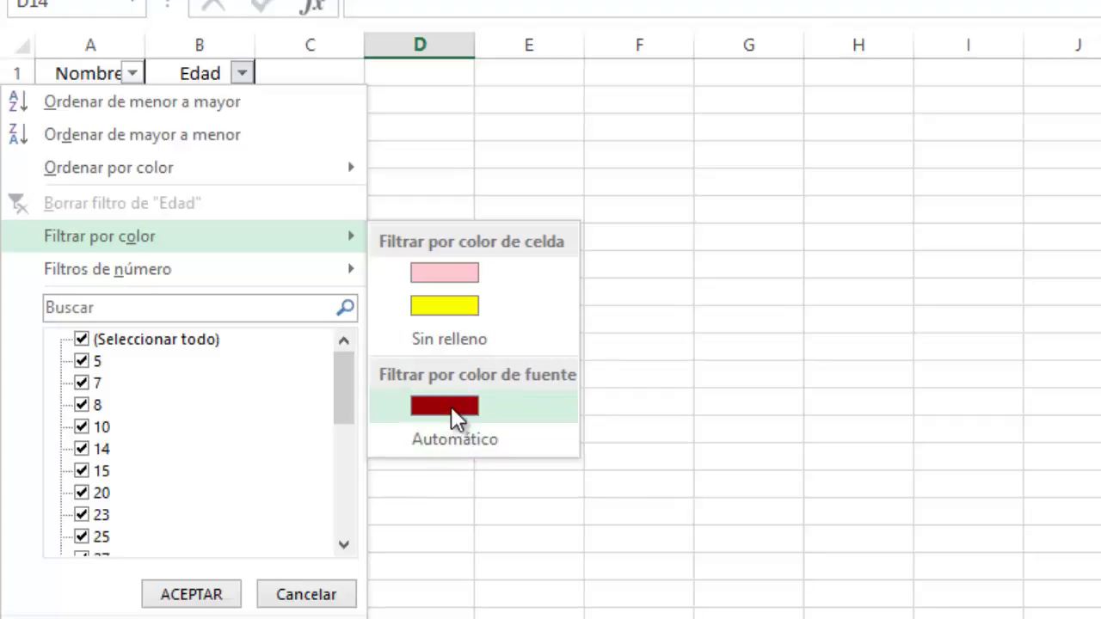
left_click(452, 407)
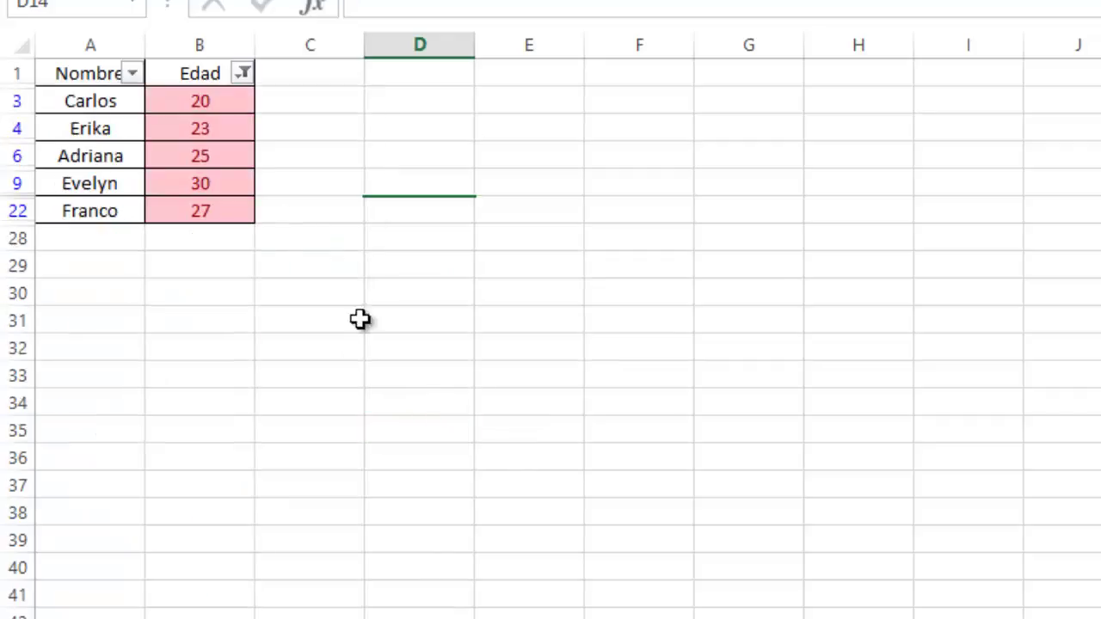
left_click_drag(218, 103, 223, 212)
left_click(206, 268)
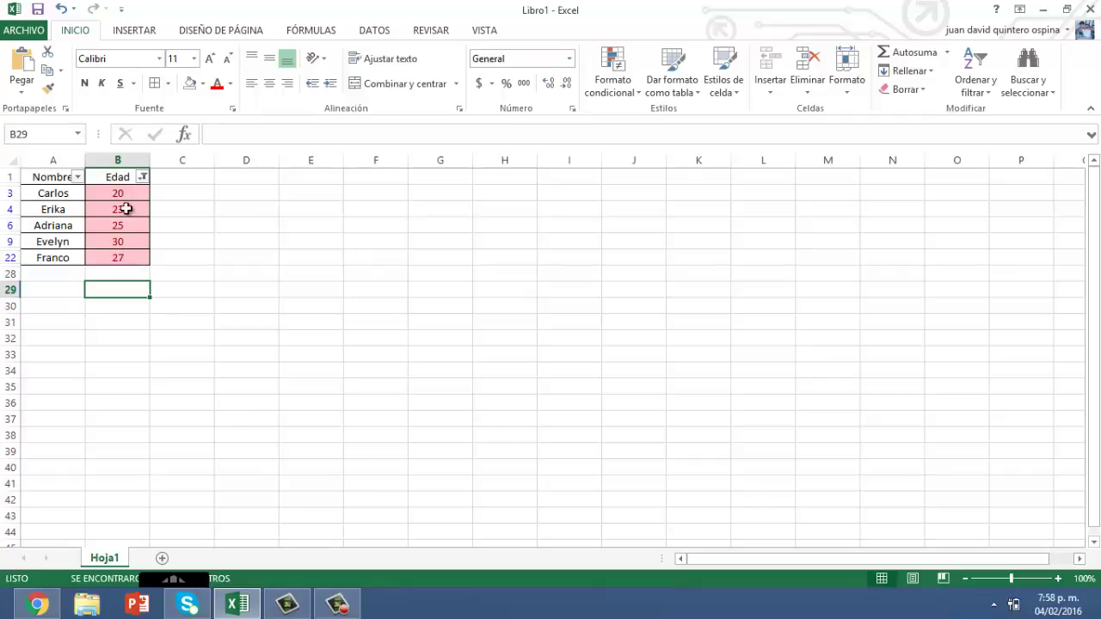
- Tick (Seleccionar todo) in the Edad filter and confirm to show every age again
left_click(143, 176)
left_click(93, 333)
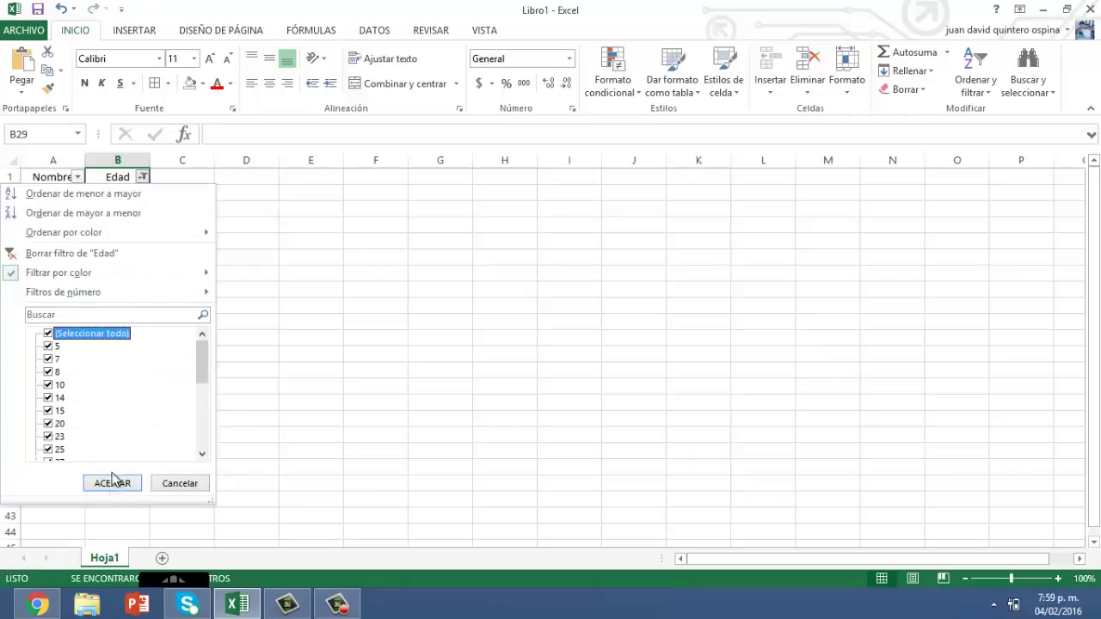
left_click(112, 482)
left_click(381, 351)
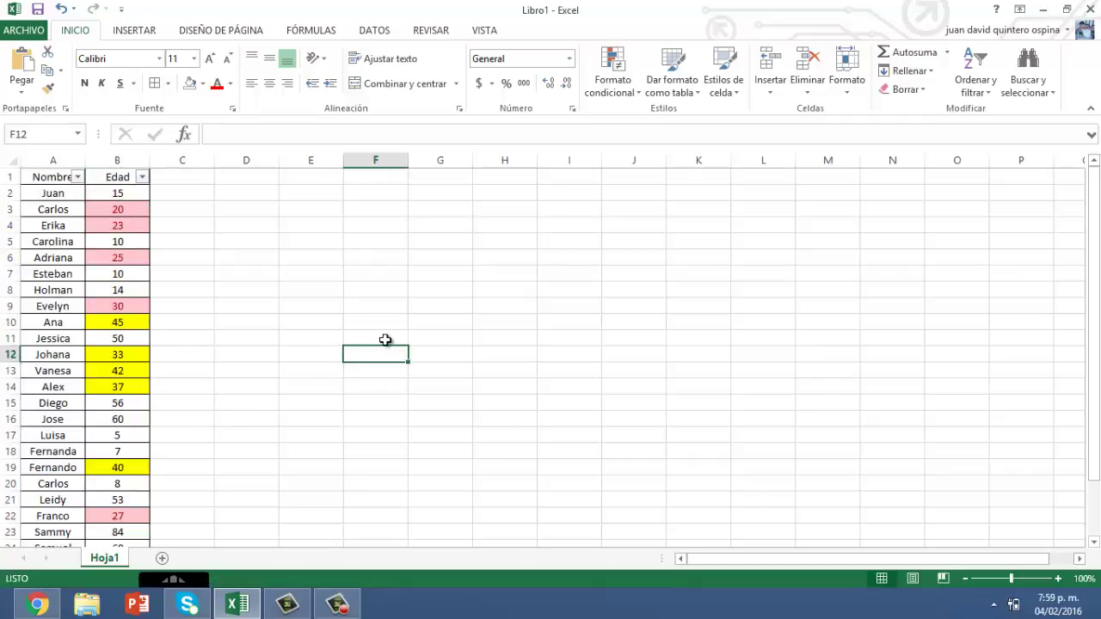